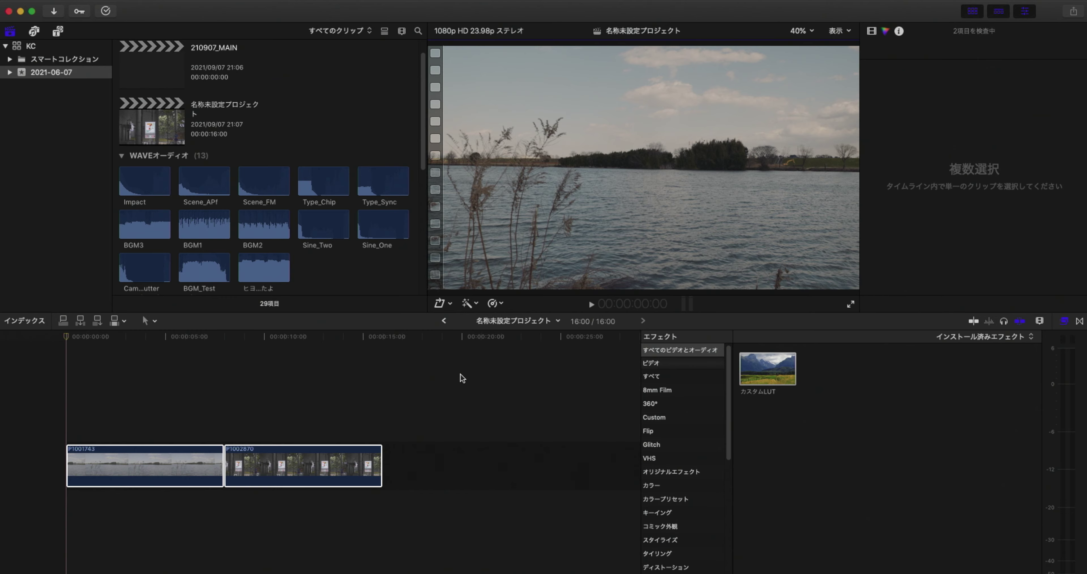
# Step: Play the timeline and examine the look of the lake clip and the street sign clip
pyautogui.press('space')
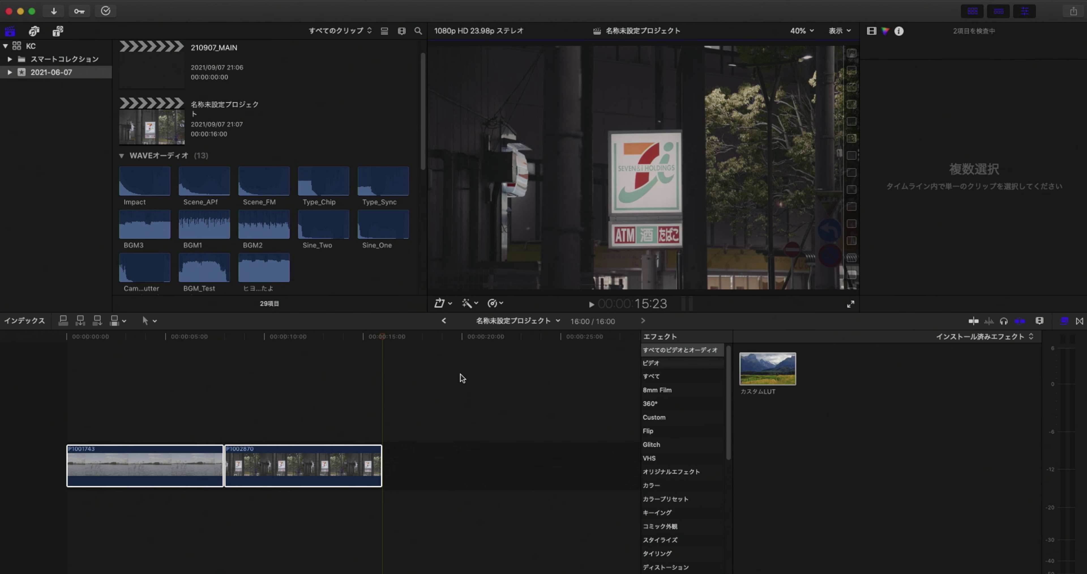
pyautogui.click(162, 416)
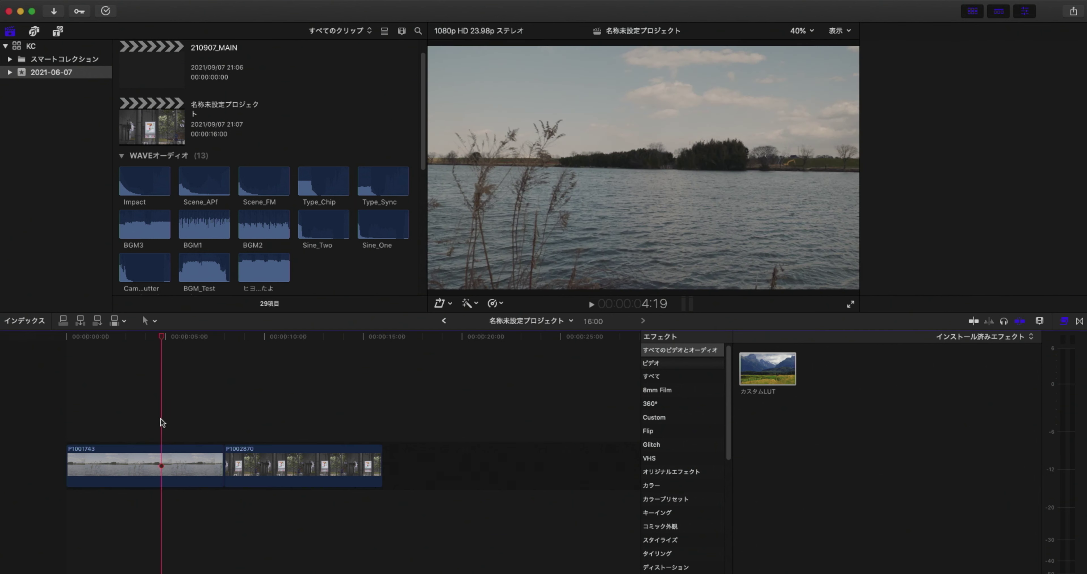
pyautogui.click(181, 463)
pyautogui.click(268, 420)
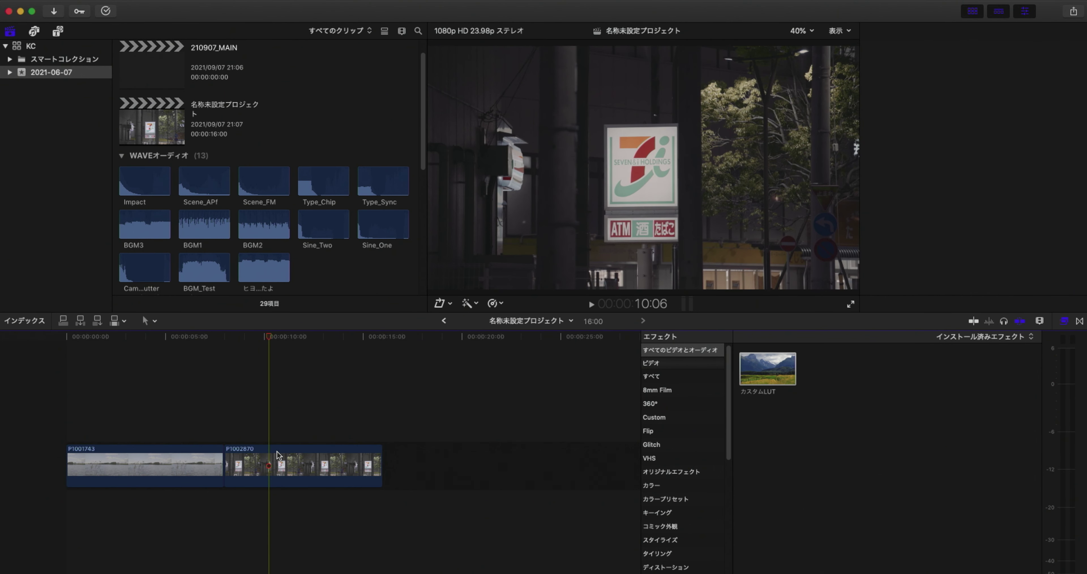
# Step: Duplicate the P1001743 clip as a connected clip directly above the original
pyautogui.click(123, 462)
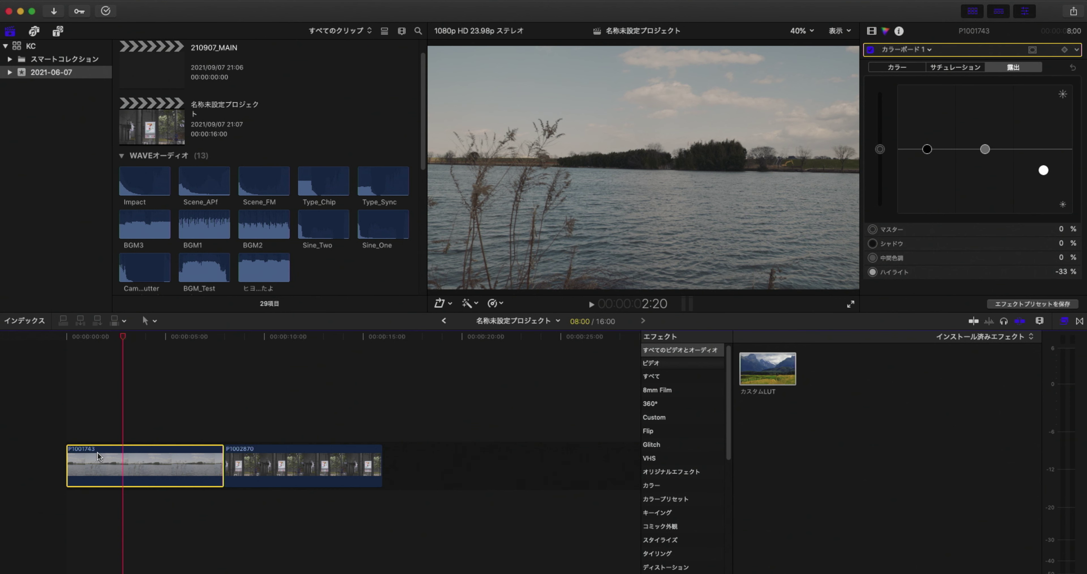
pyautogui.click(87, 456)
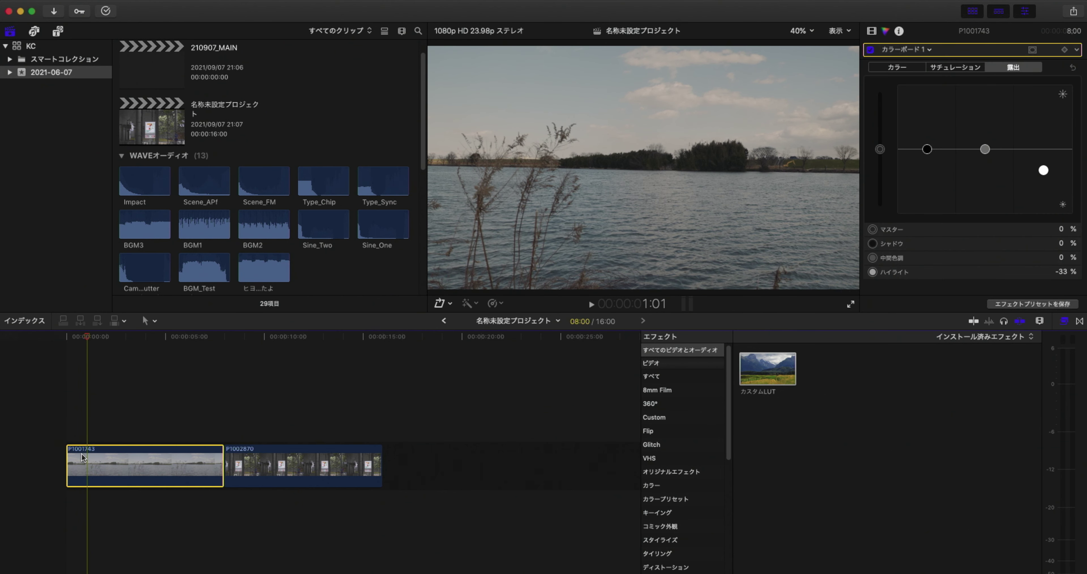
pyautogui.moveTo(82, 456); pyautogui.dragTo(72, 398)
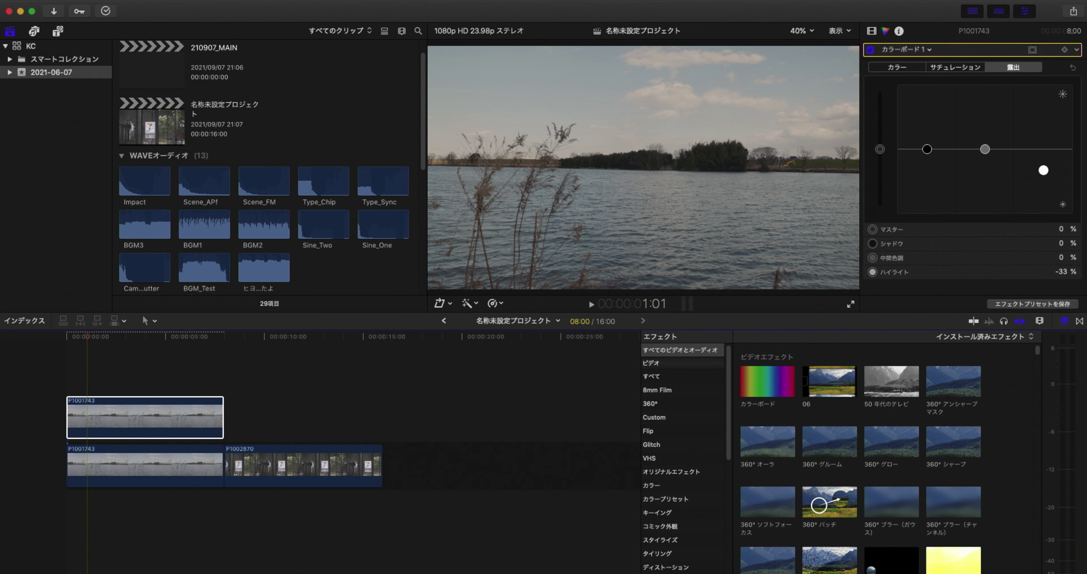
# Step: Search the effects for "ブラー" and "ガウス", and apply the ガウス blur to the upper P1001743 clip
pyautogui.write('ブラー')
pyautogui.press('Return')
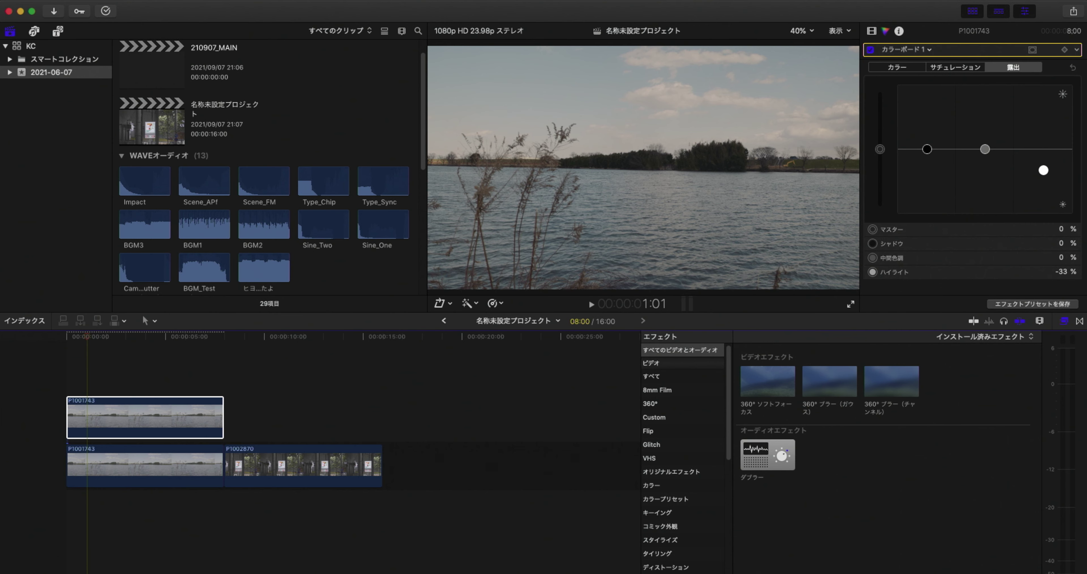
pyautogui.write('ガウス')
pyautogui.press('Return')
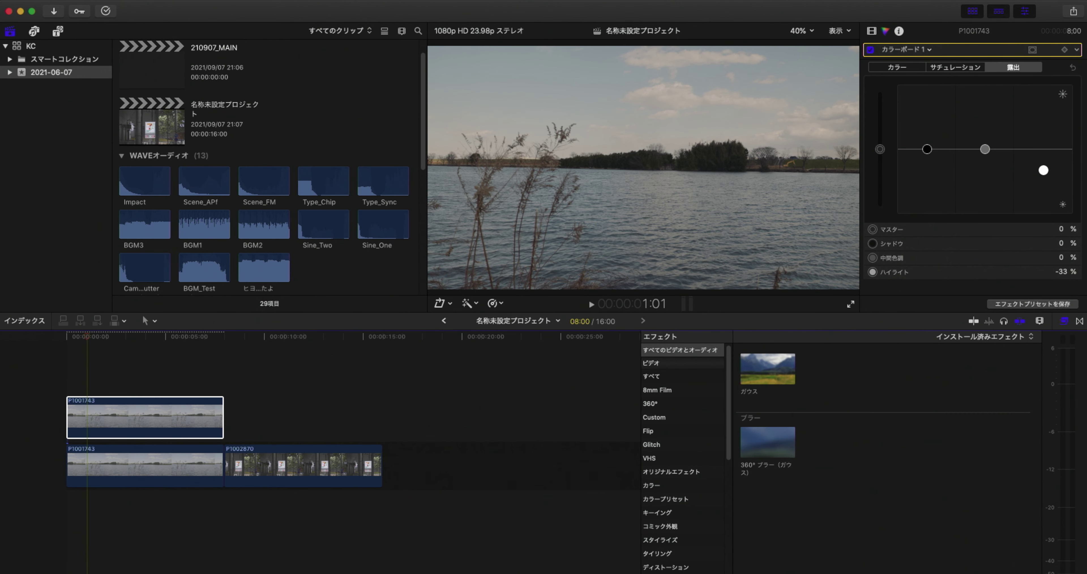
pyautogui.click(769, 382)
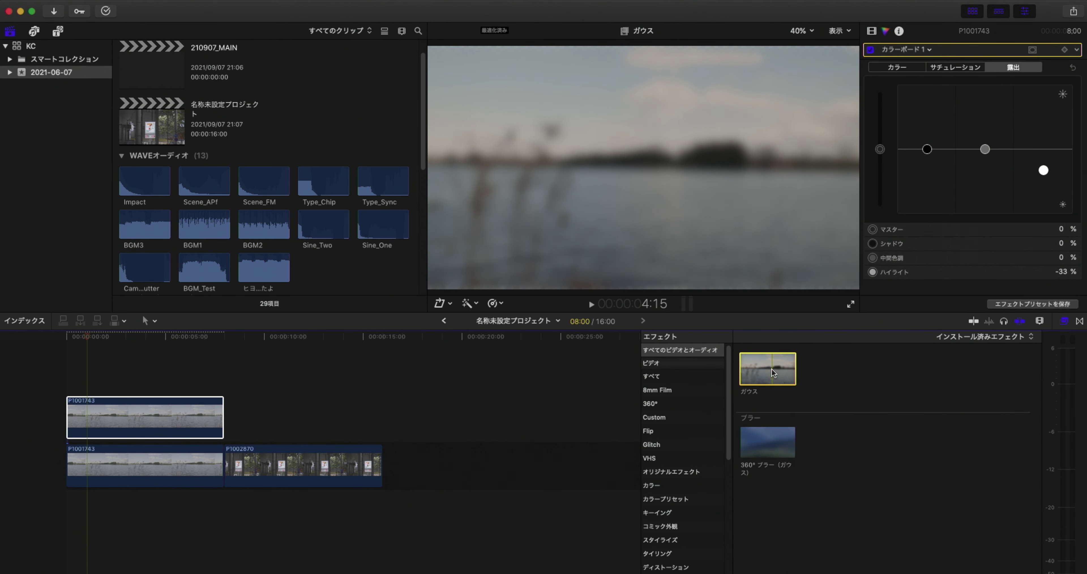
pyautogui.moveTo(772, 373); pyautogui.dragTo(340, 387)
pyautogui.moveTo(806, 396); pyautogui.dragTo(117, 407)
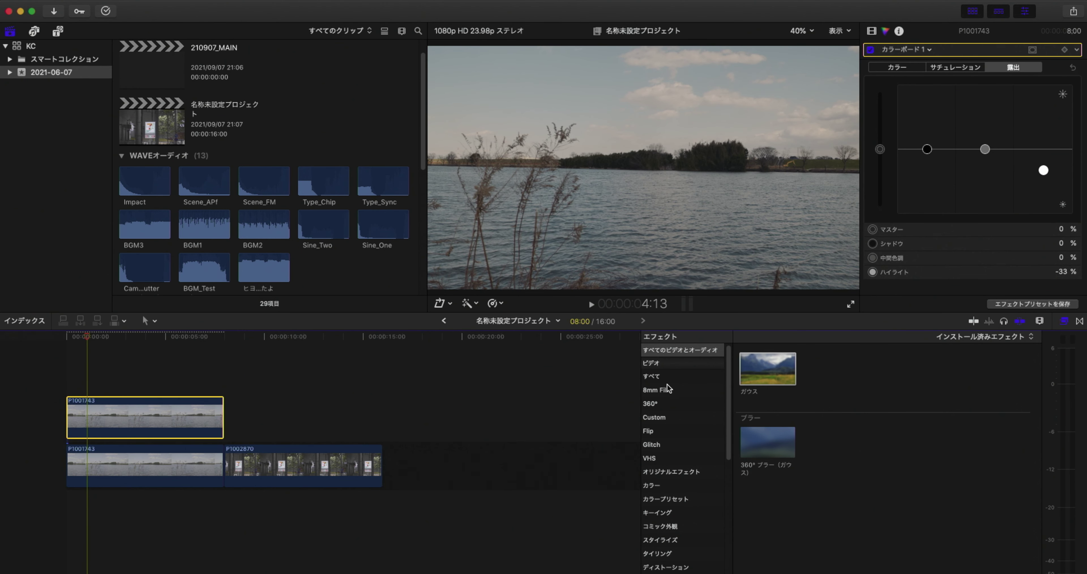
pyautogui.doubleClick(763, 369)
# Step: Set the upper P1001743 clip's blend mode to スクリーン in its video settings
pyautogui.click(872, 31)
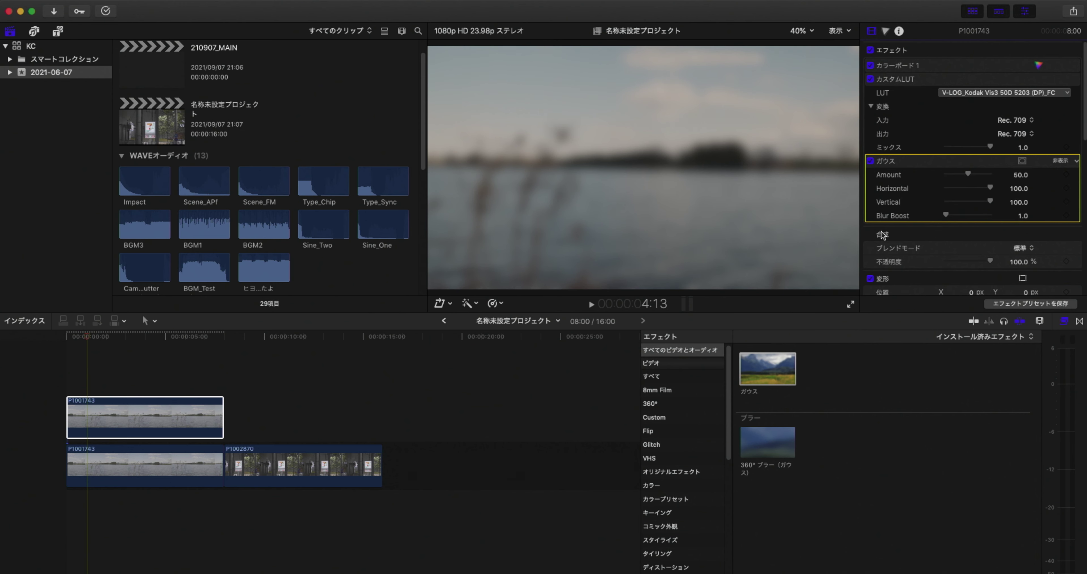
pyautogui.click(173, 424)
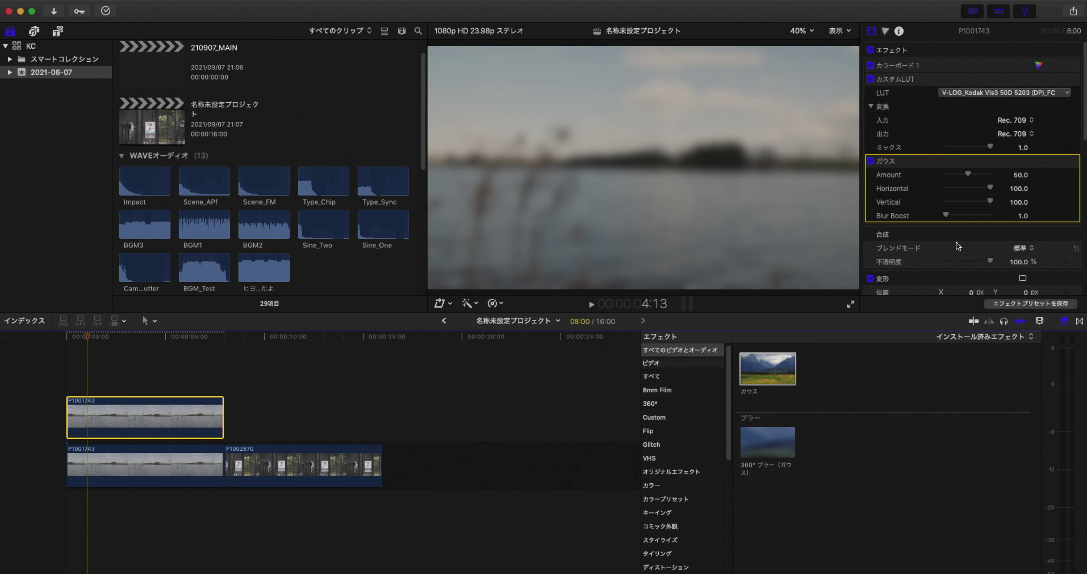
pyautogui.scroll(-2, 956, 241)
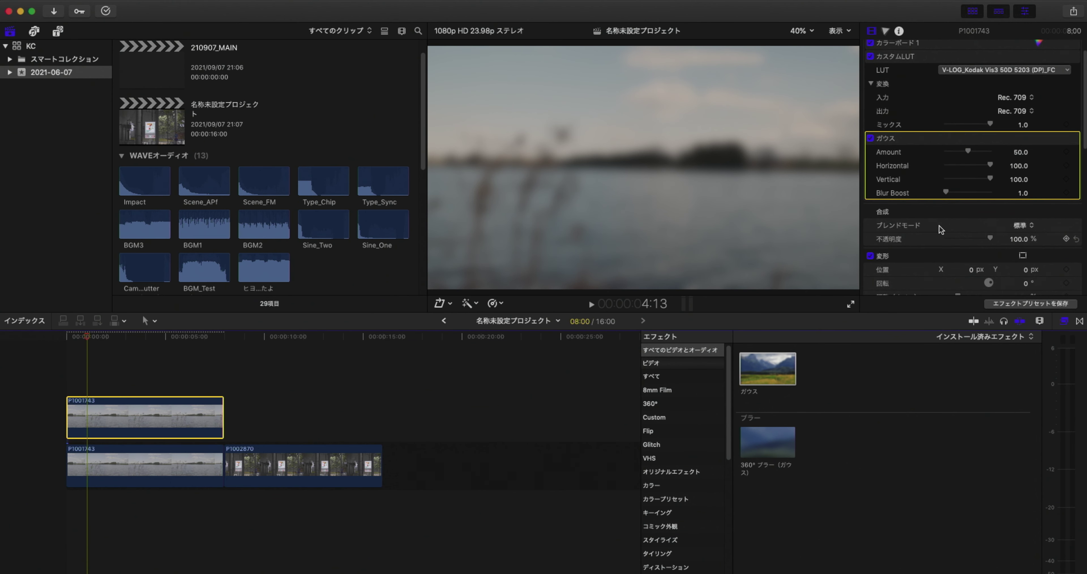
pyautogui.click(1022, 225)
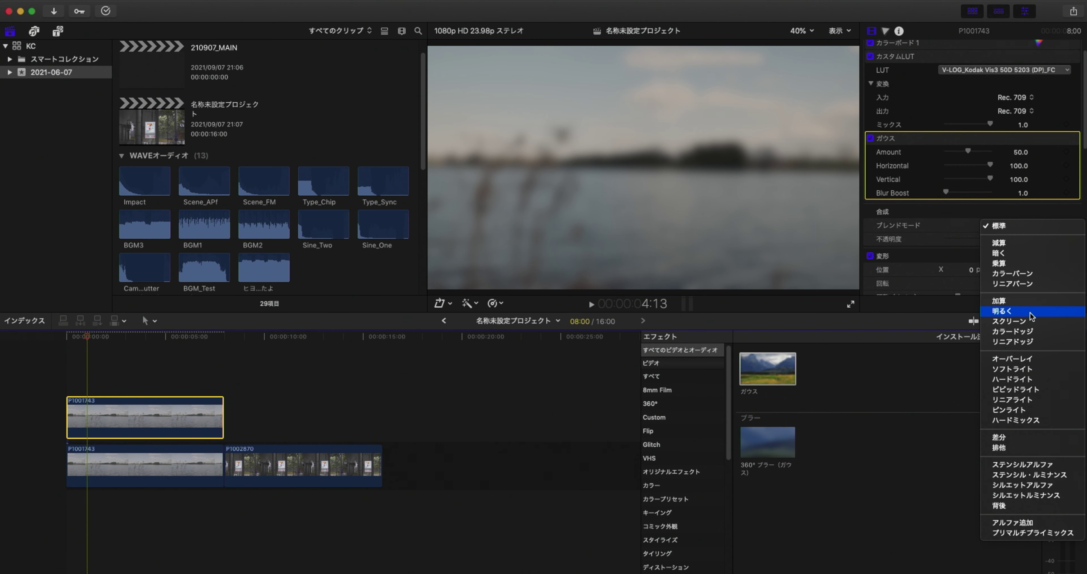
pyautogui.click(1028, 323)
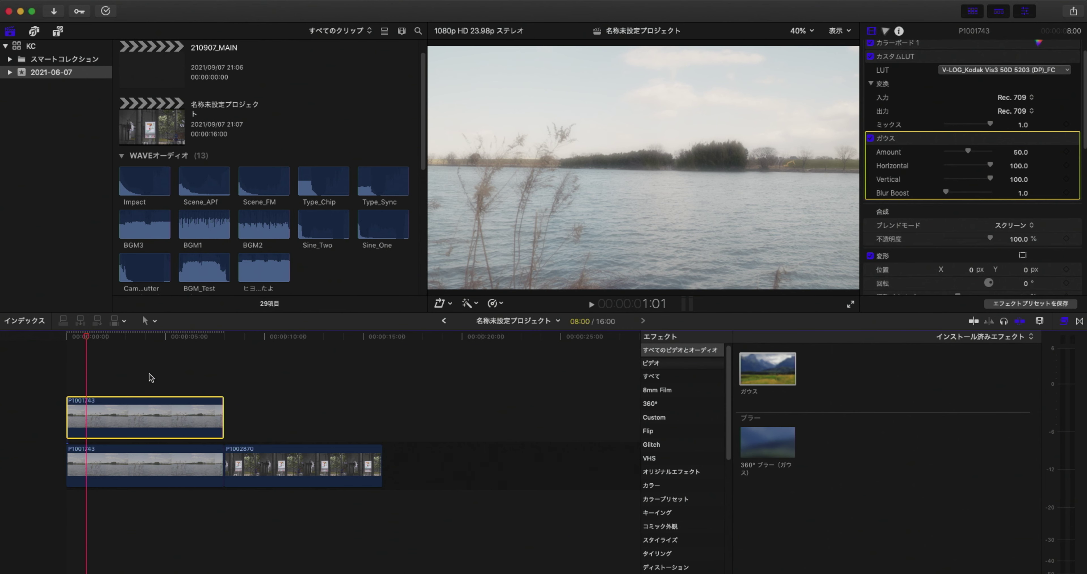
# Step: Reduce the upper P1001743 clip's opacity to 50%, 25% and finally 12.5% to weaken the glow
pyautogui.moveTo(1018, 240)
pyautogui.mouseDown()
pyautogui.moveTo(979, 241)
pyautogui.moveTo(1019, 241)
pyautogui.mouseUp()
pyautogui.click(1020, 242)
pyautogui.write('50')
pyautogui.press('Return')
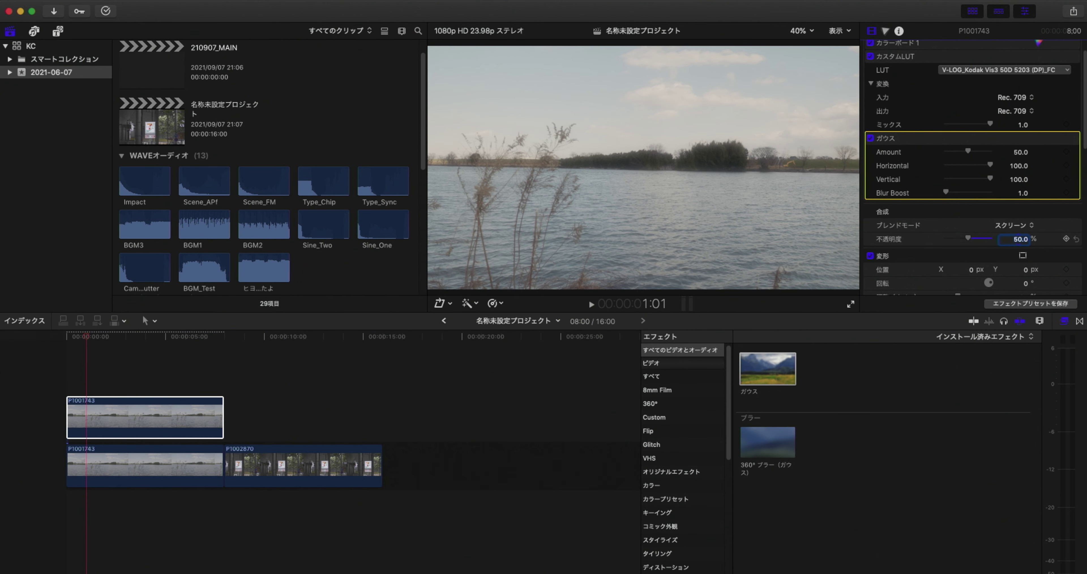
pyautogui.click(1020, 239)
pyautogui.write('25')
pyautogui.press('Return')
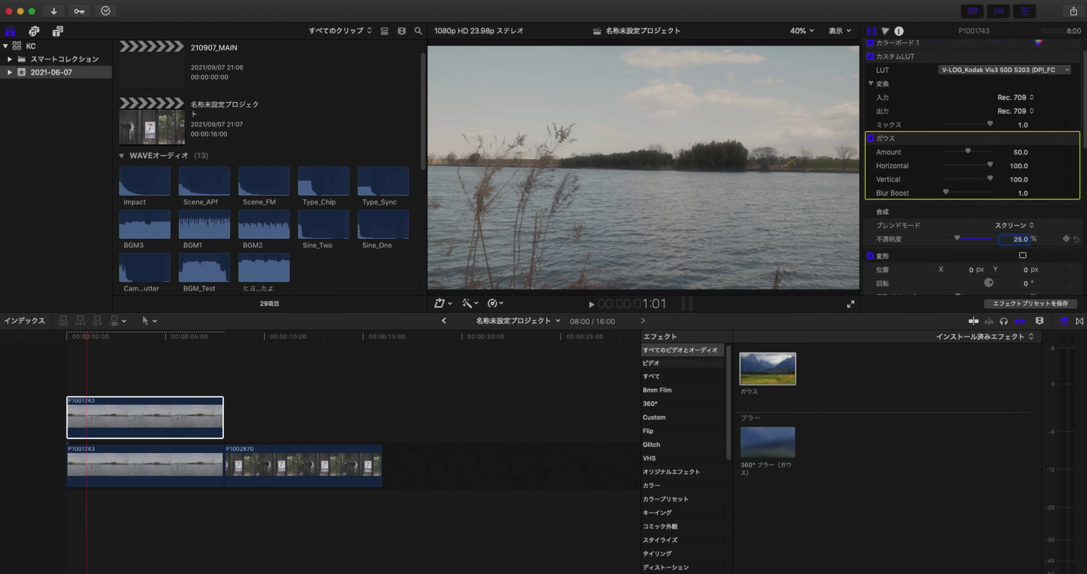
pyautogui.click(1023, 240)
pyautogui.write('12.5')
pyautogui.press('Return')
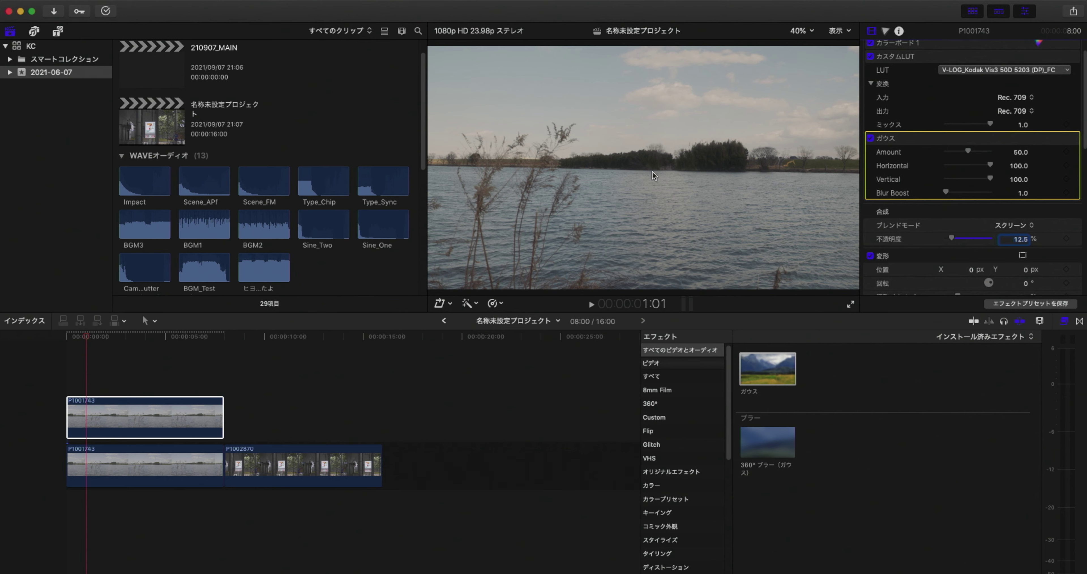
# Step: Duplicate the P1002870 clip as a connected clip directly above the original
pyautogui.click(689, 174)
pyautogui.click(243, 382)
pyautogui.click(274, 454)
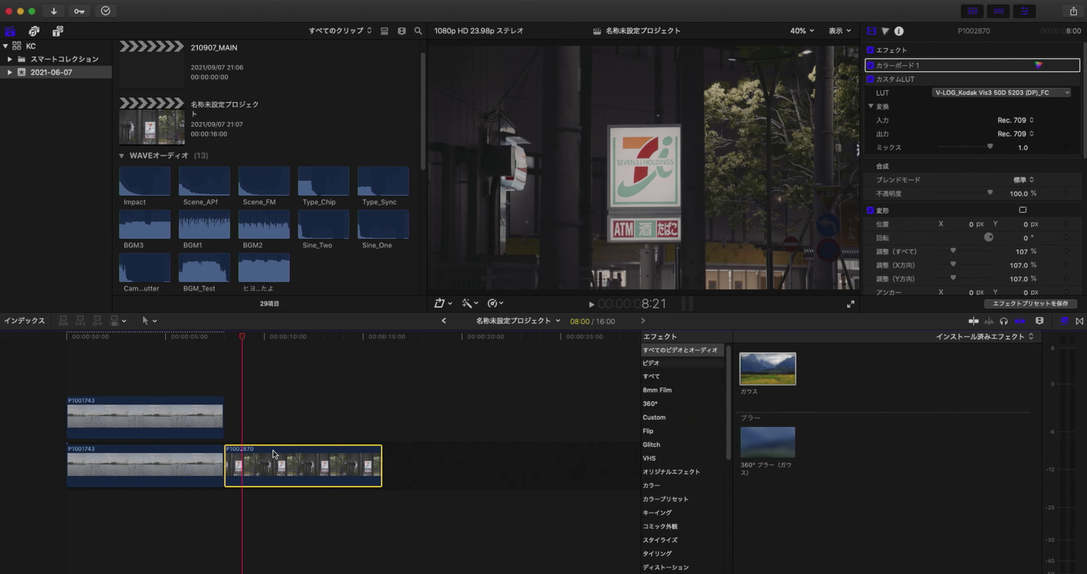
pyautogui.moveTo(275, 455); pyautogui.dragTo(285, 416)
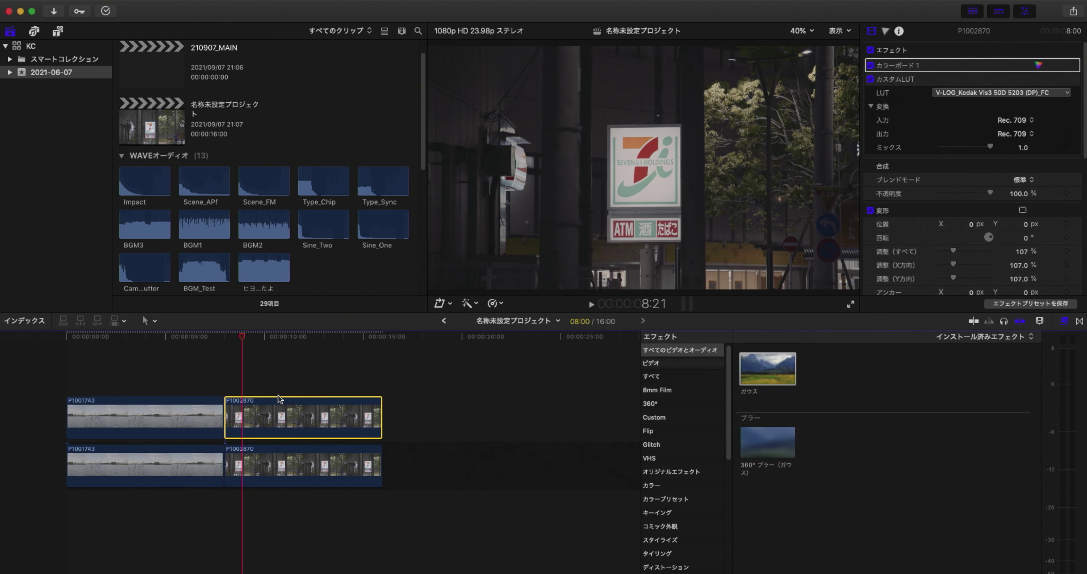
# Step: Apply the ガウス blur to the upper P1002870 clip and set its blend mode to スクリーン
pyautogui.doubleClick(770, 365)
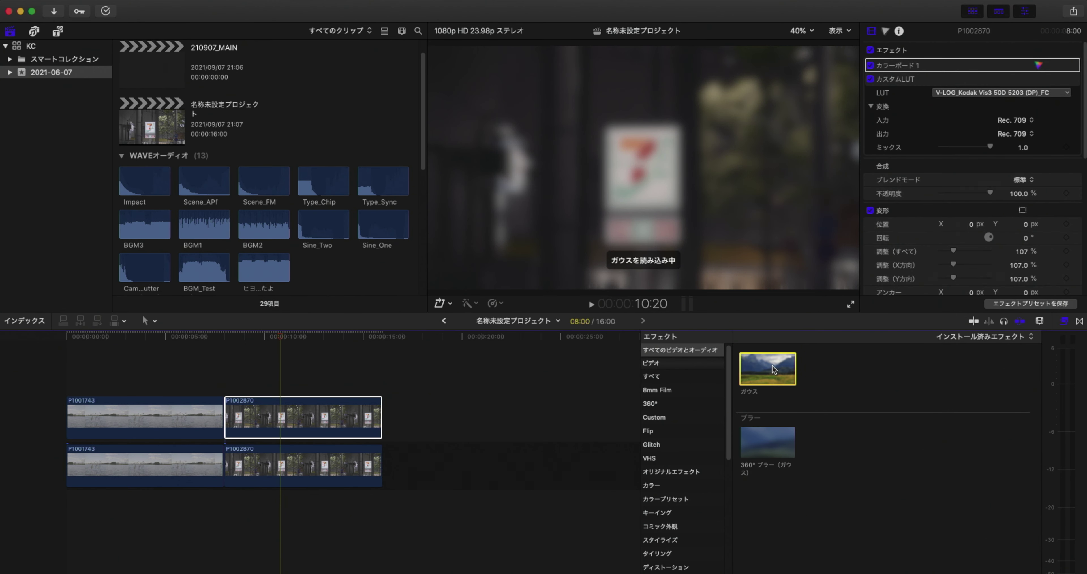
pyautogui.click(1028, 249)
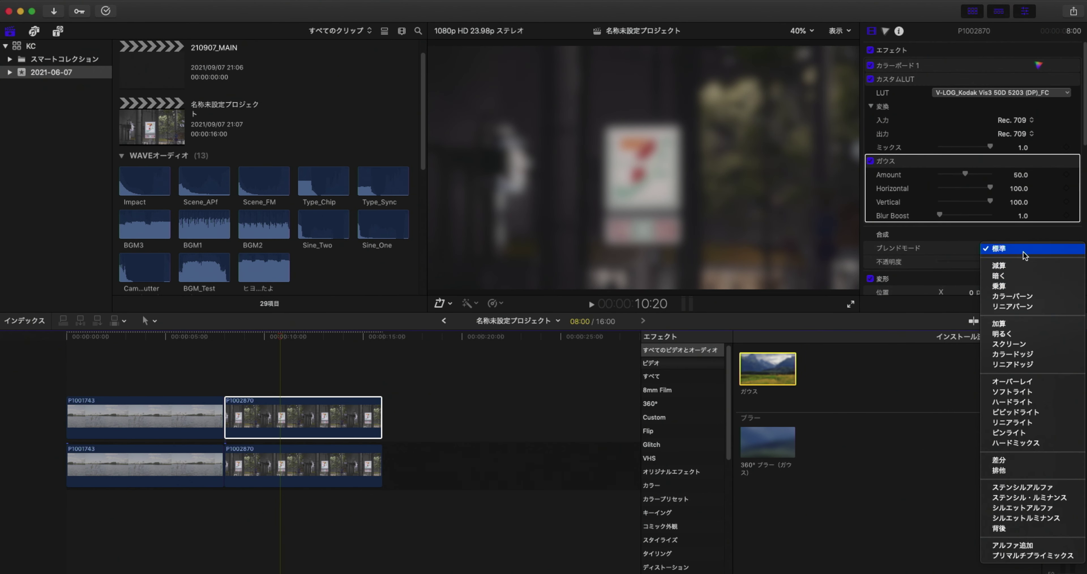
pyautogui.click(1017, 345)
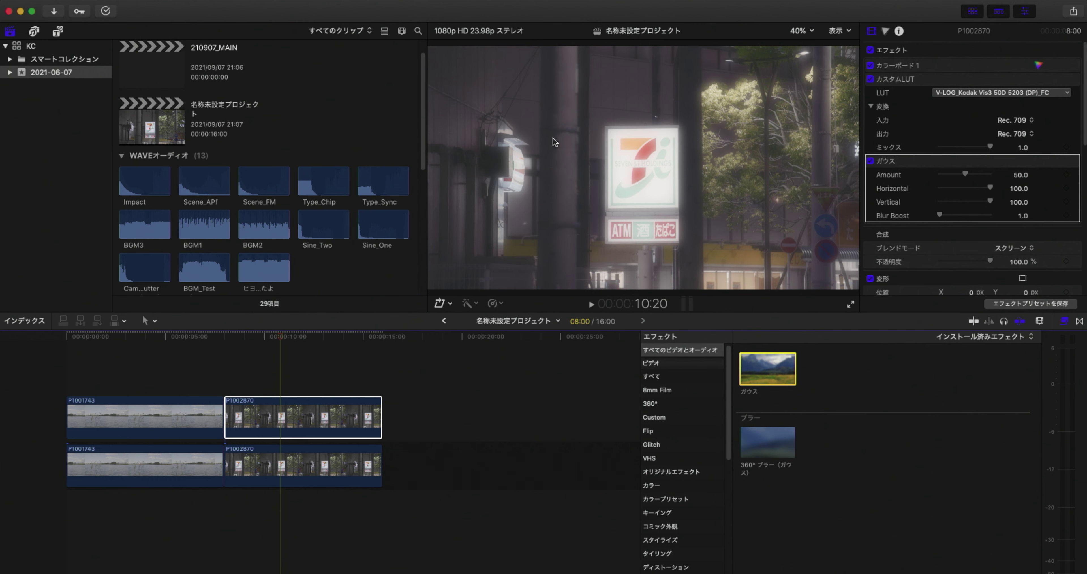
# Step: Reduce the upper P1002870 clip's opacity to 50%, 25% and finally 12.5%
pyautogui.click(1020, 262)
pyautogui.write('50')
pyautogui.press('Return')
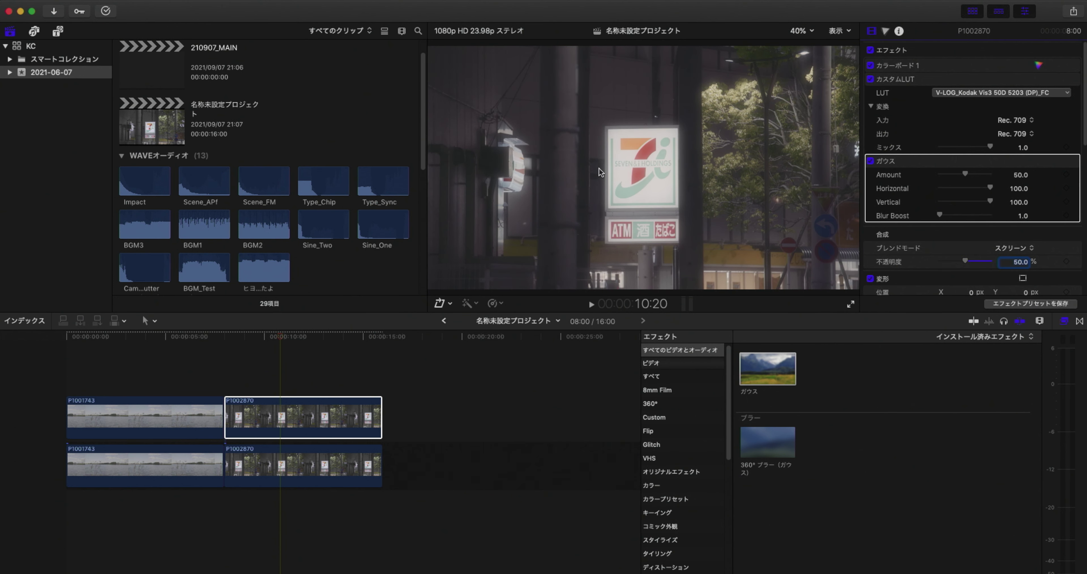
pyautogui.click(1026, 266)
pyautogui.write('25')
pyautogui.press('Return')
pyautogui.write('12.5')
pyautogui.press('Return')
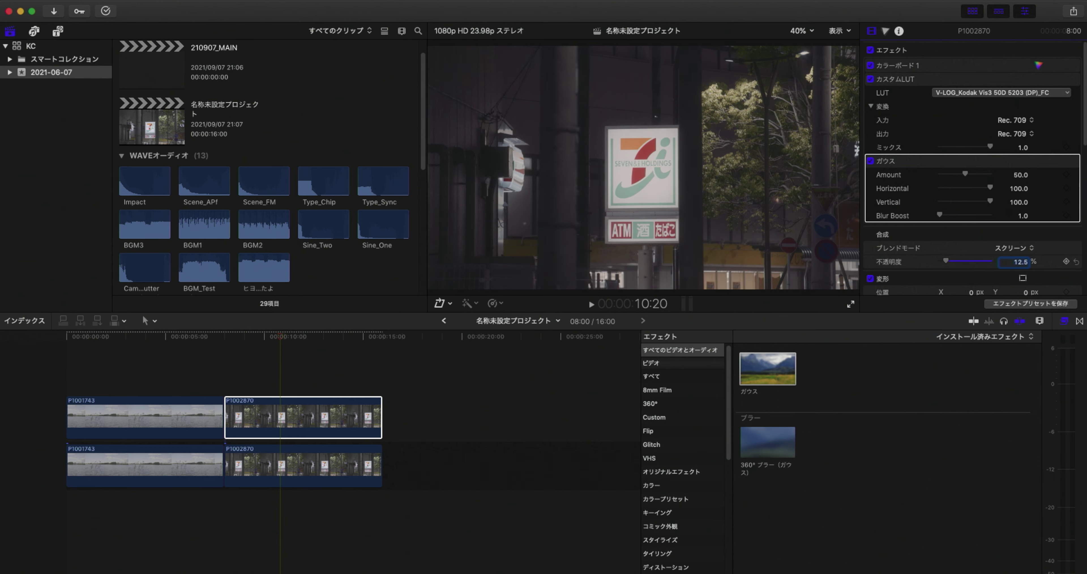
# Step: Disable and re-enable the upper P1002870 clip repeatedly to compare the image with and without the 12.5% glow
pyautogui.click(365, 419)
pyautogui.press('v')
pyautogui.press('v')
pyautogui.press('v')
pyautogui.press('v')
pyautogui.press('v')
pyautogui.press('v')
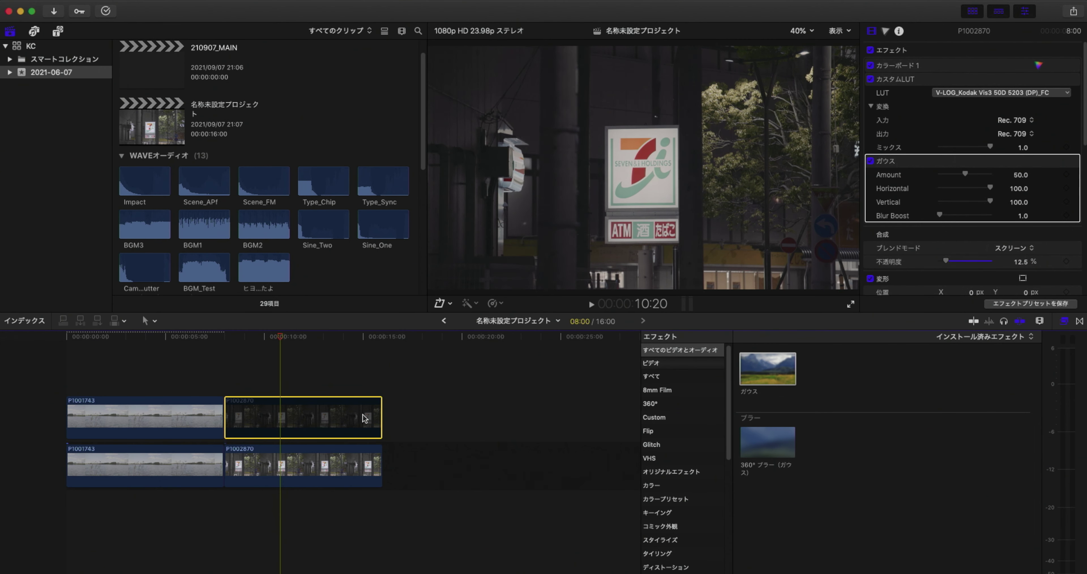
pyautogui.press('v')
pyautogui.press('v')
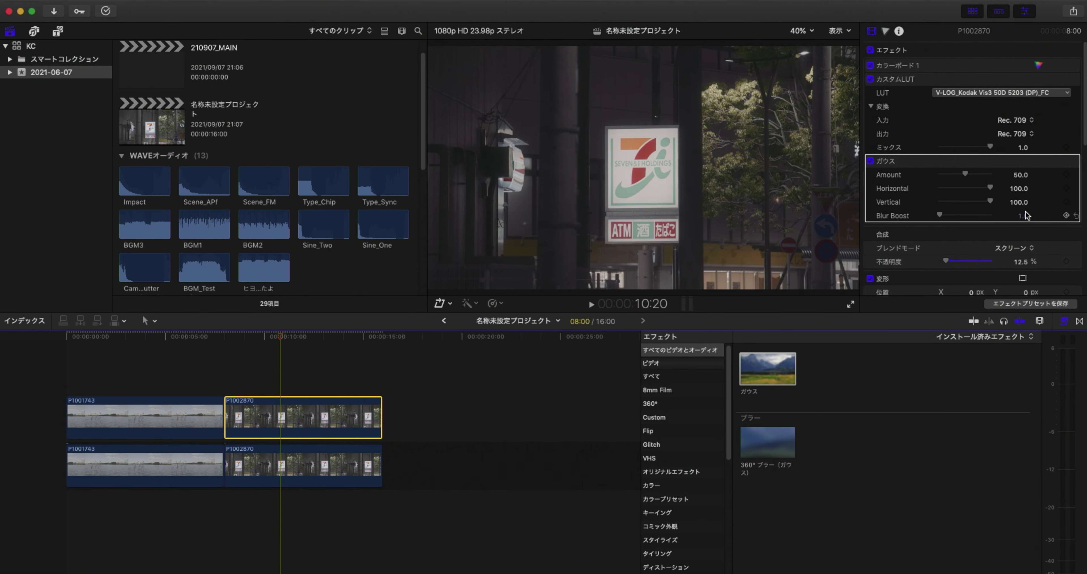
# Step: Set the upper P1002870 clip's opacity to 50%
pyautogui.click(1019, 261)
pyautogui.write('50')
pyautogui.press('Return')
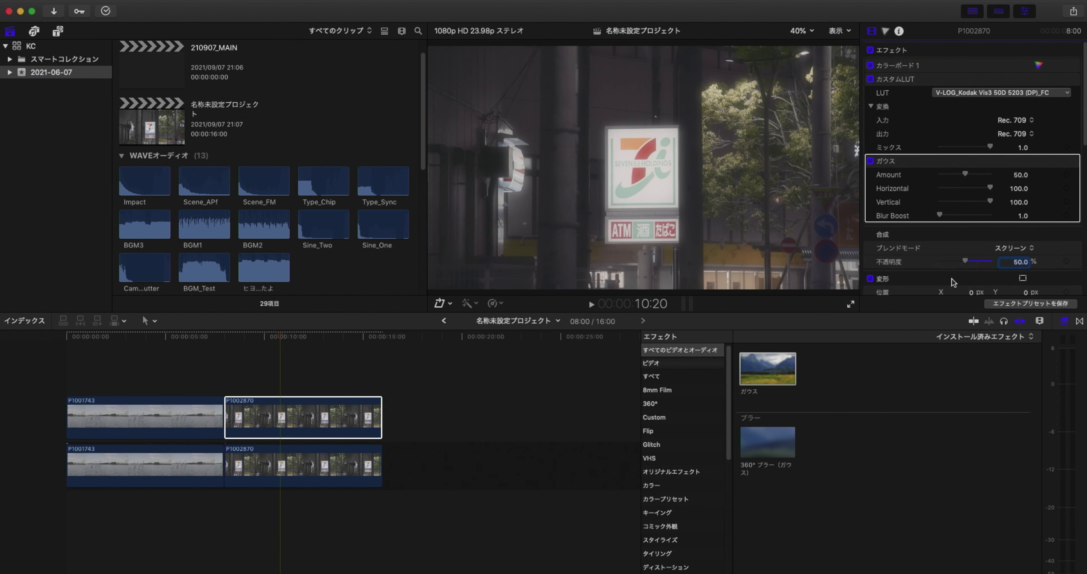
# Step: Disable and re-enable the upper P1002870 clip repeatedly to compare the image with and without the 50% glow
pyautogui.click(330, 420)
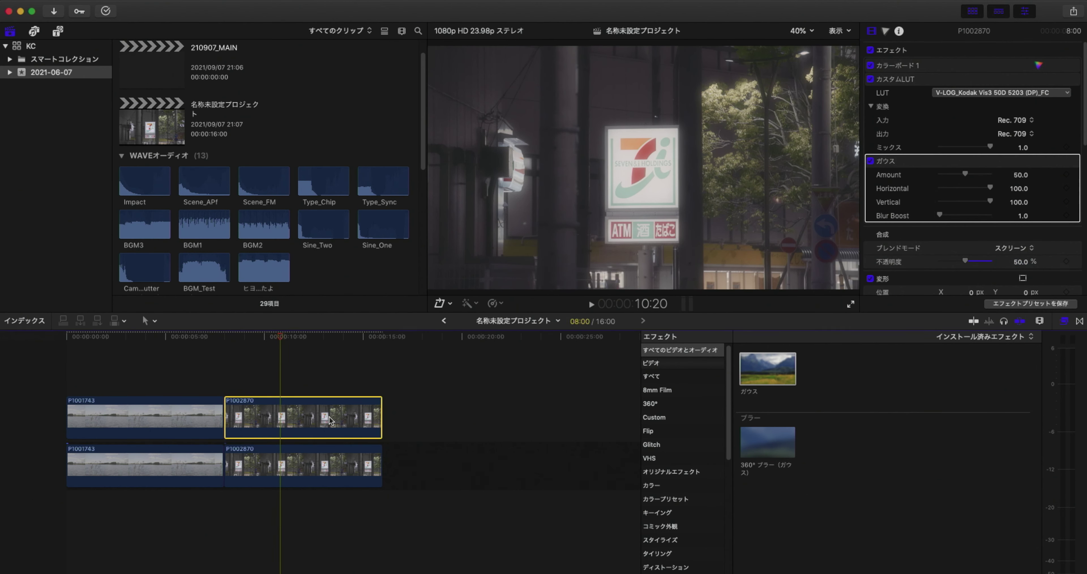
pyautogui.press('v')
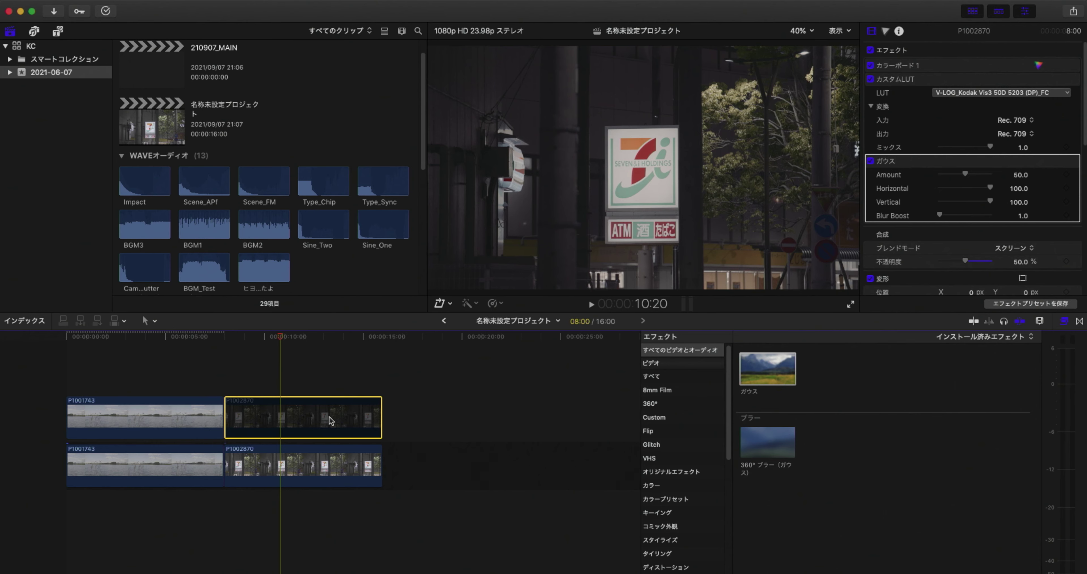
pyautogui.press('v')
pyautogui.press('v')
pyautogui.press('v')
pyautogui.press('v')
pyautogui.press('v')
pyautogui.press('v')
pyautogui.press('v')
pyautogui.press('v')
pyautogui.press('v')
pyautogui.press('v')
pyautogui.press('v')
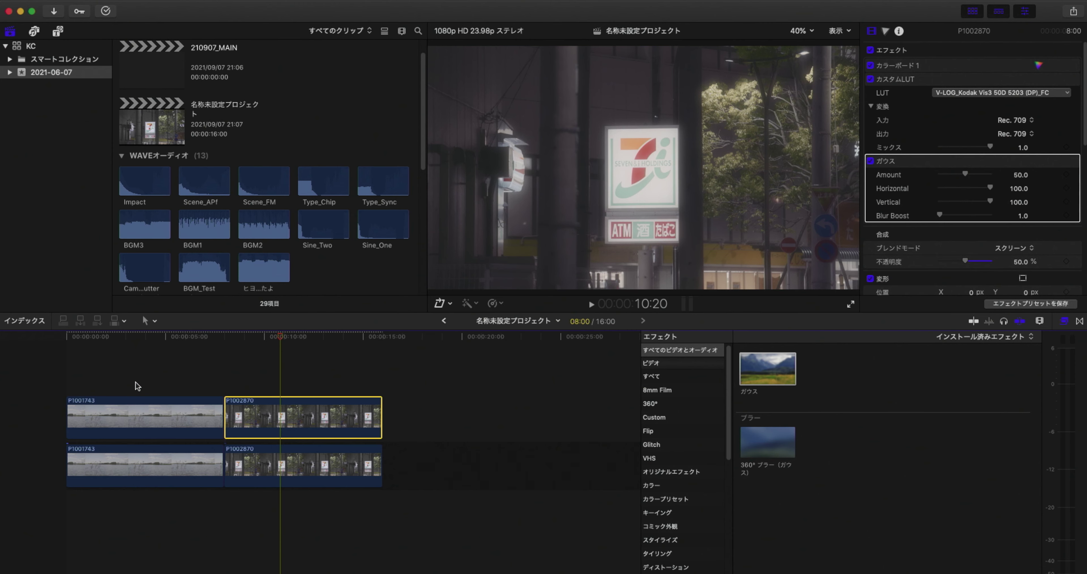
# Step: Delete the upper P1002870 clip from the timeline
pyautogui.click(163, 382)
pyautogui.click(266, 390)
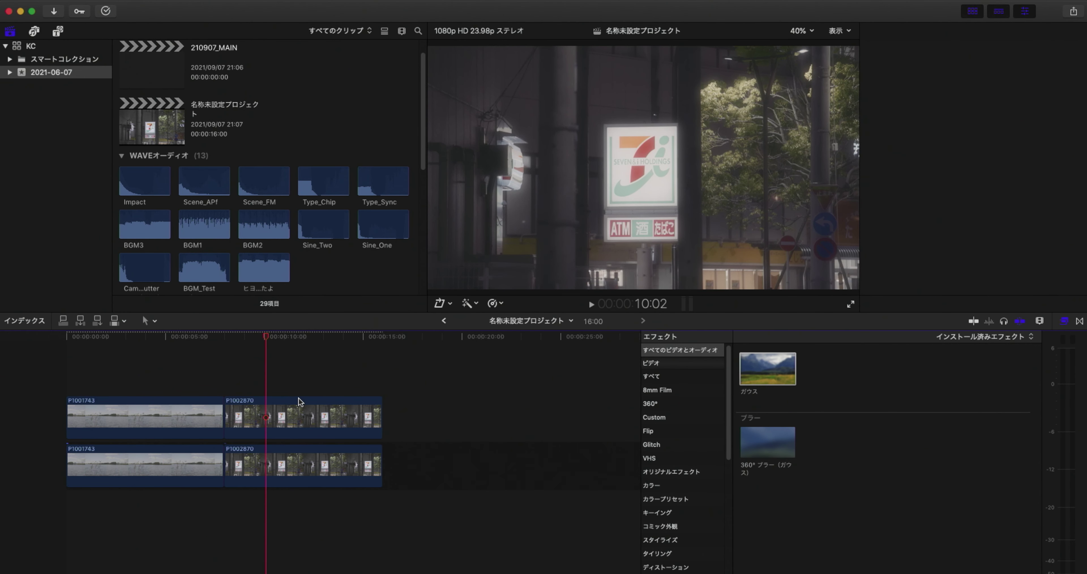
pyautogui.click(298, 399)
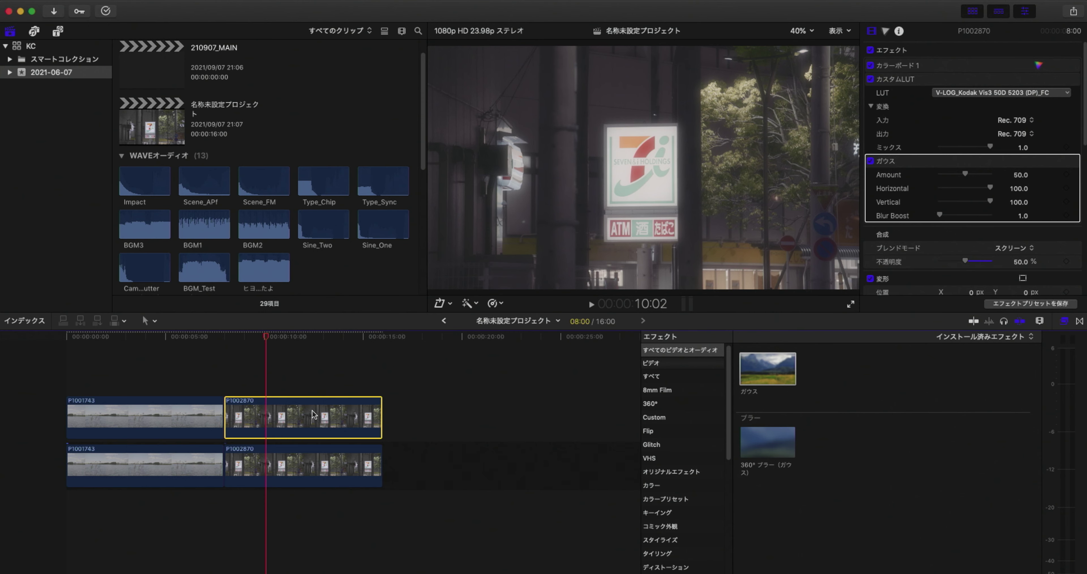
pyautogui.press('Delete')
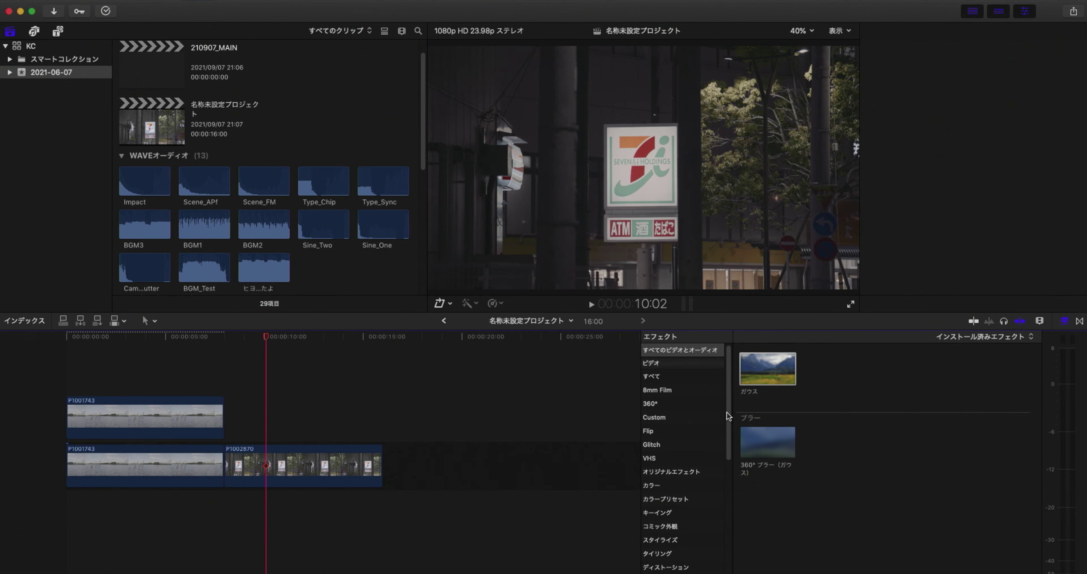
# Step: Apply the ガウス blur directly to the P1002870 clip in the main storyline
pyautogui.click(754, 391)
pyautogui.click(327, 471)
pyautogui.doubleClick(775, 368)
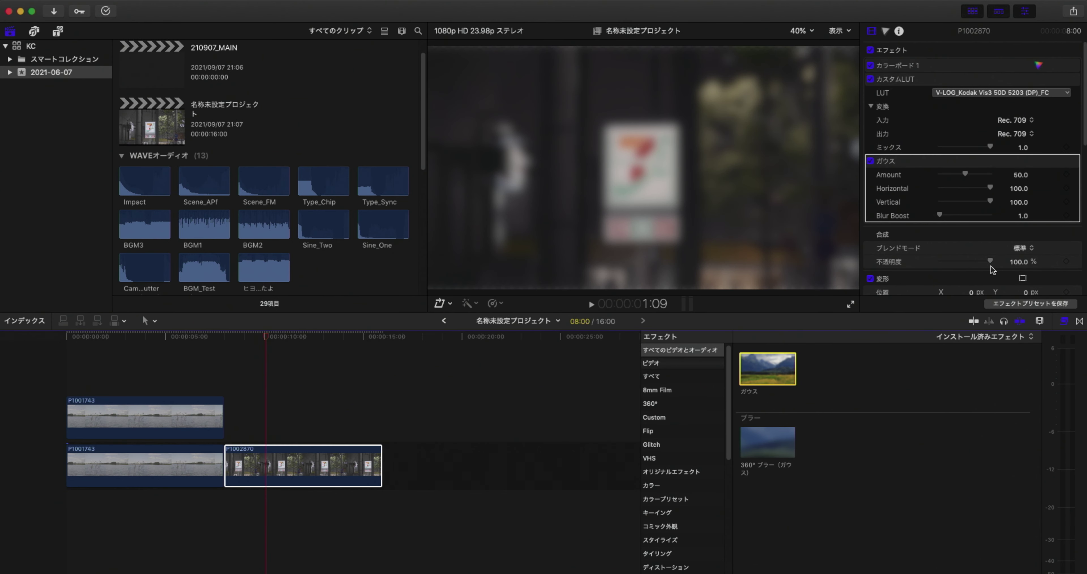
# Step: Try lowering the ガウス blur's Amount on the main storyline P1002870 clip to about 5 and then further
pyautogui.moveTo(969, 267); pyautogui.dragTo(996, 265)
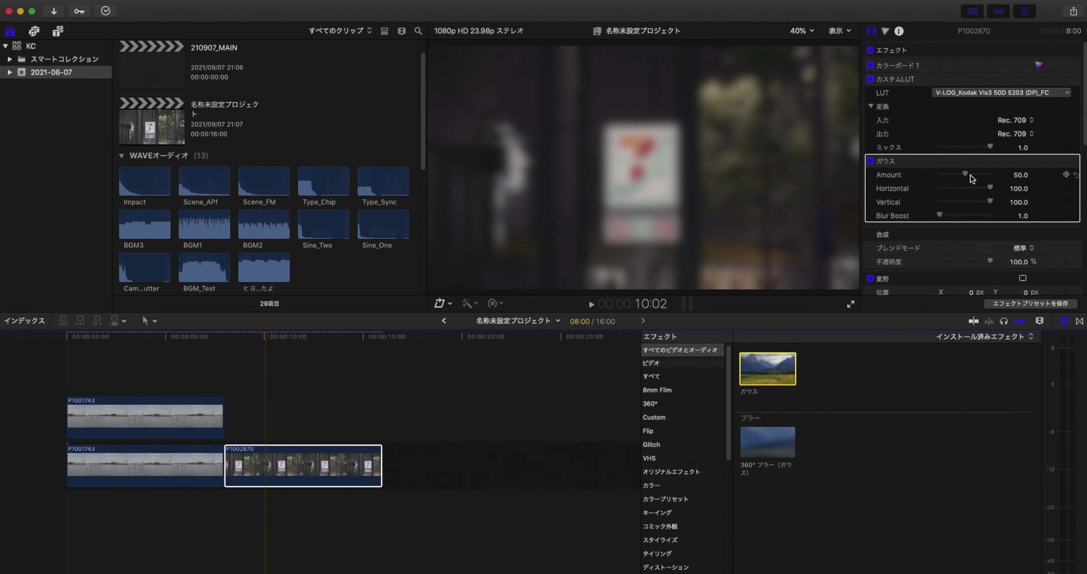
pyautogui.moveTo(966, 176); pyautogui.dragTo(944, 180)
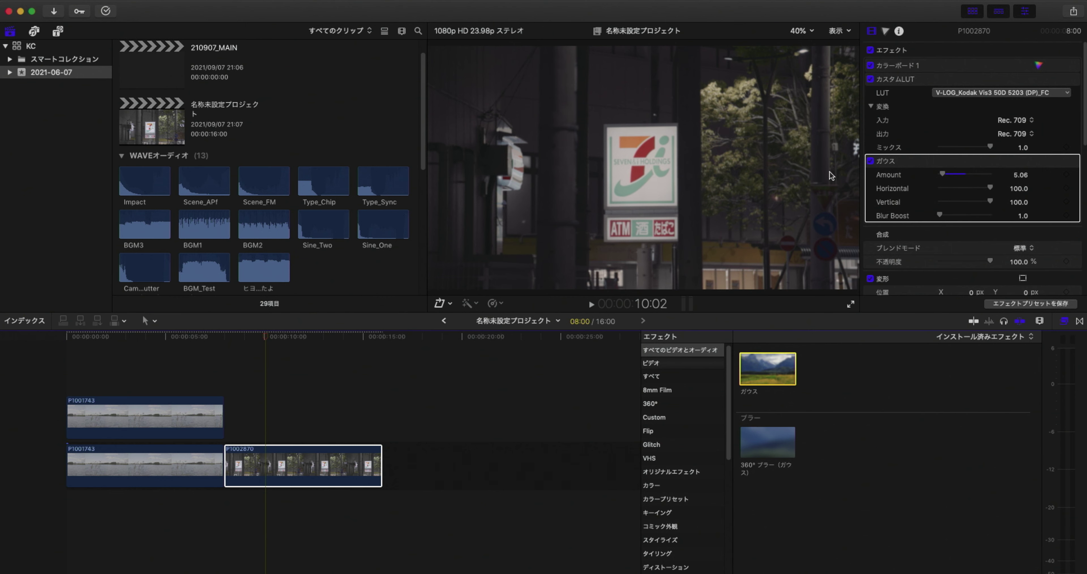
pyautogui.moveTo(942, 174); pyautogui.dragTo(921, 182)
# Step: Remove the ガウス effect from the P1002870 clip in the main storyline
pyautogui.click(922, 159)
pyautogui.press('Delete')
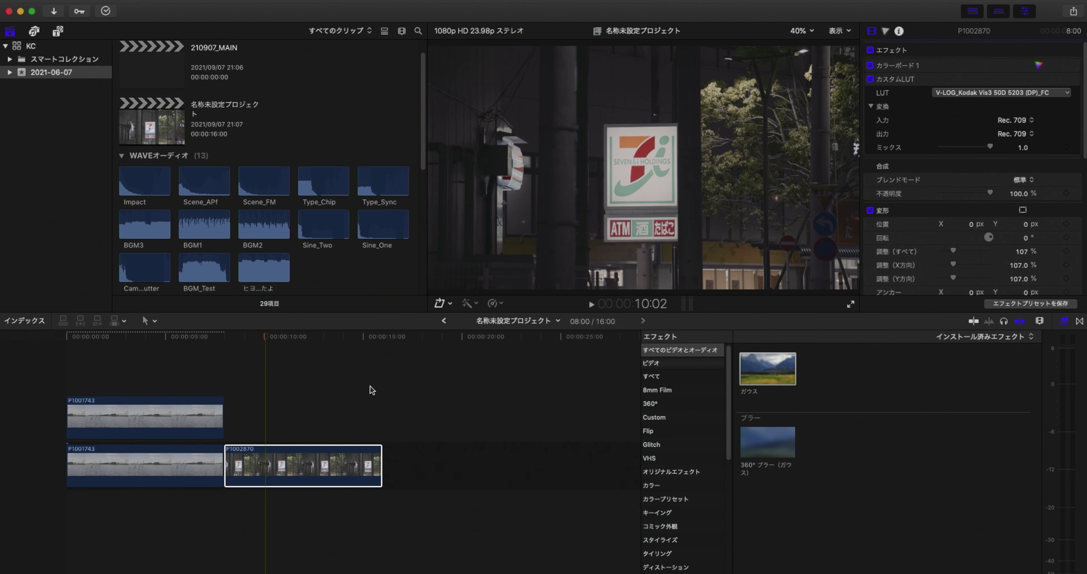
# Step: Duplicate the P1002870 clip directly above the original and apply the ガウス blur to the upper copy
pyautogui.click(263, 465)
pyautogui.moveTo(263, 464); pyautogui.dragTo(271, 421)
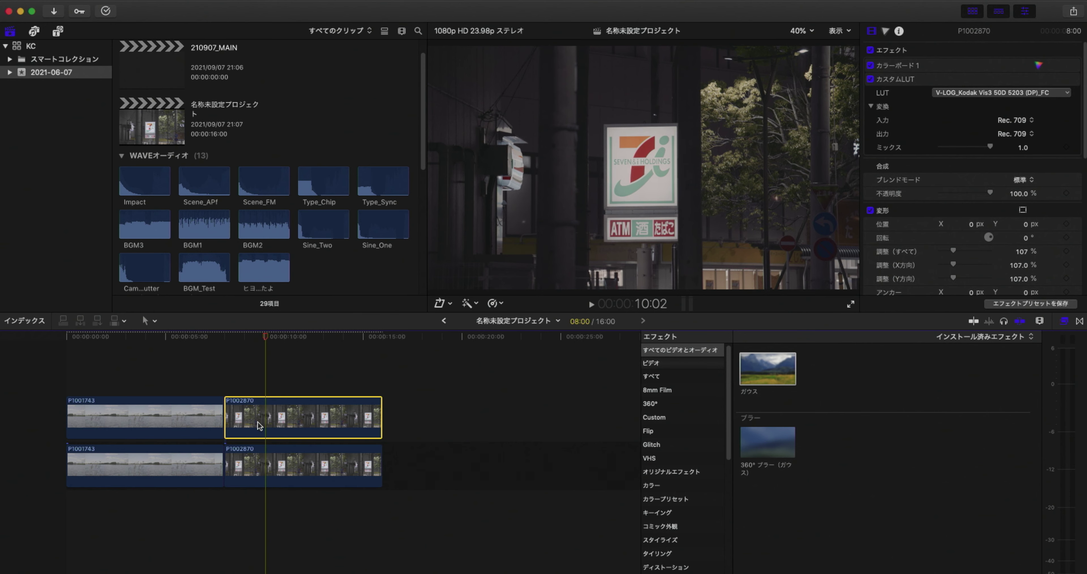
pyautogui.moveTo(754, 392); pyautogui.dragTo(362, 418)
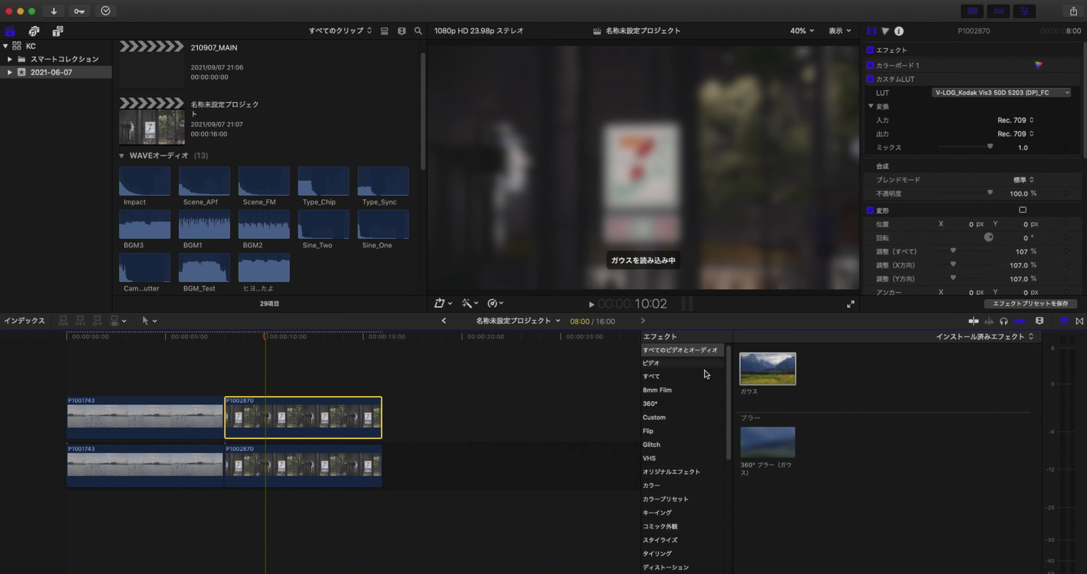
# Step: Set the upper P1002870 clip's blend mode to スクリーン (Screen) and its opacity to 25%
pyautogui.click(1021, 249)
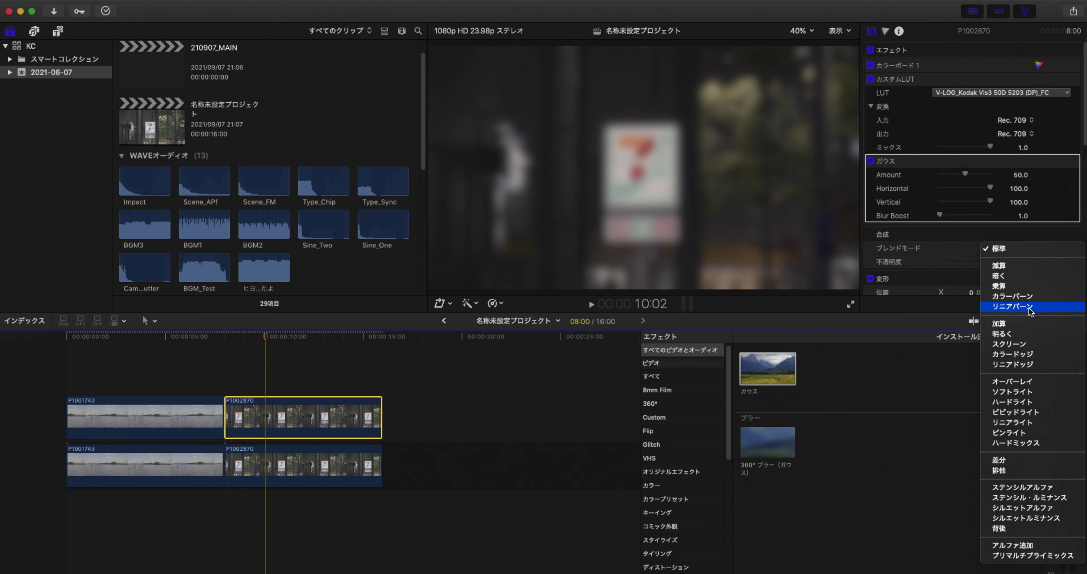
pyautogui.click(1010, 344)
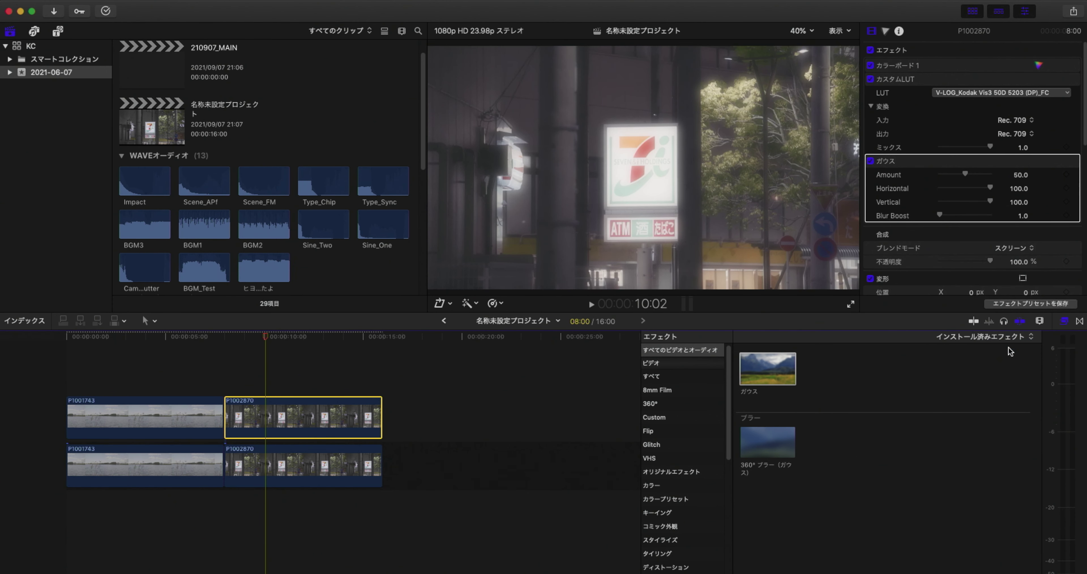
pyautogui.click(1020, 262)
pyautogui.write('25')
pyautogui.press('Return')
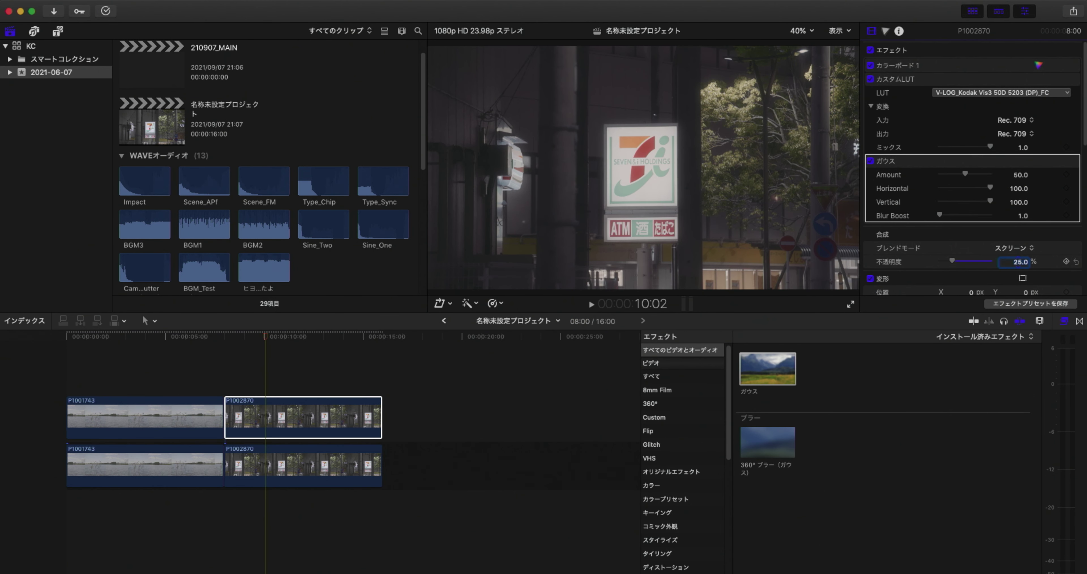